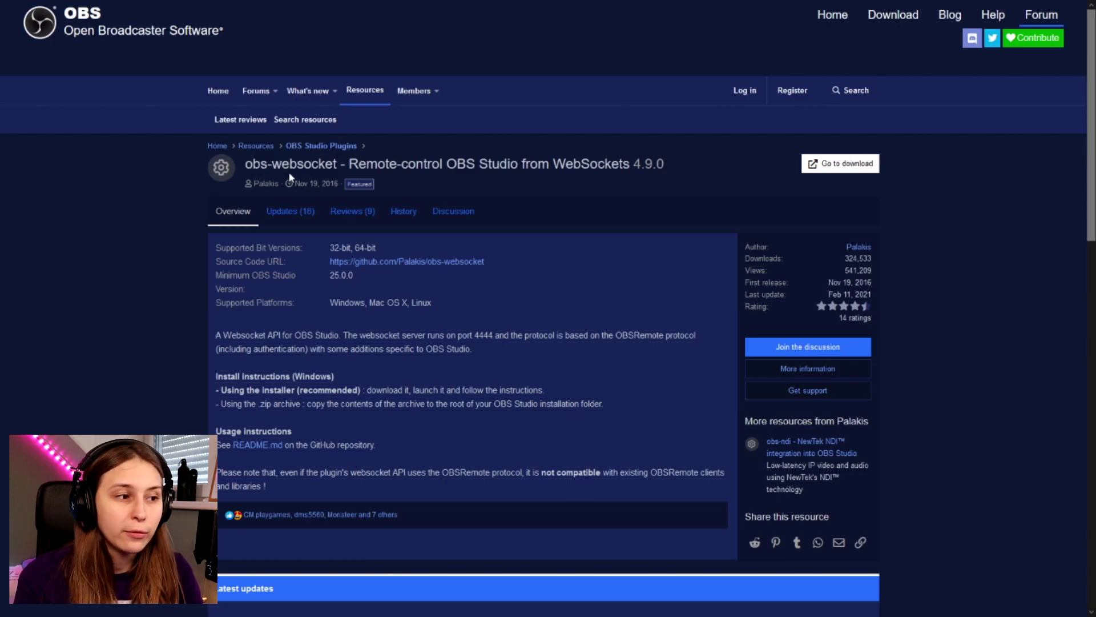
Step: Follow the obs-websocket resource's download link to its GitHub 4.9.0 release page
{"action": "left_click", "coordinate": [823, 165]}
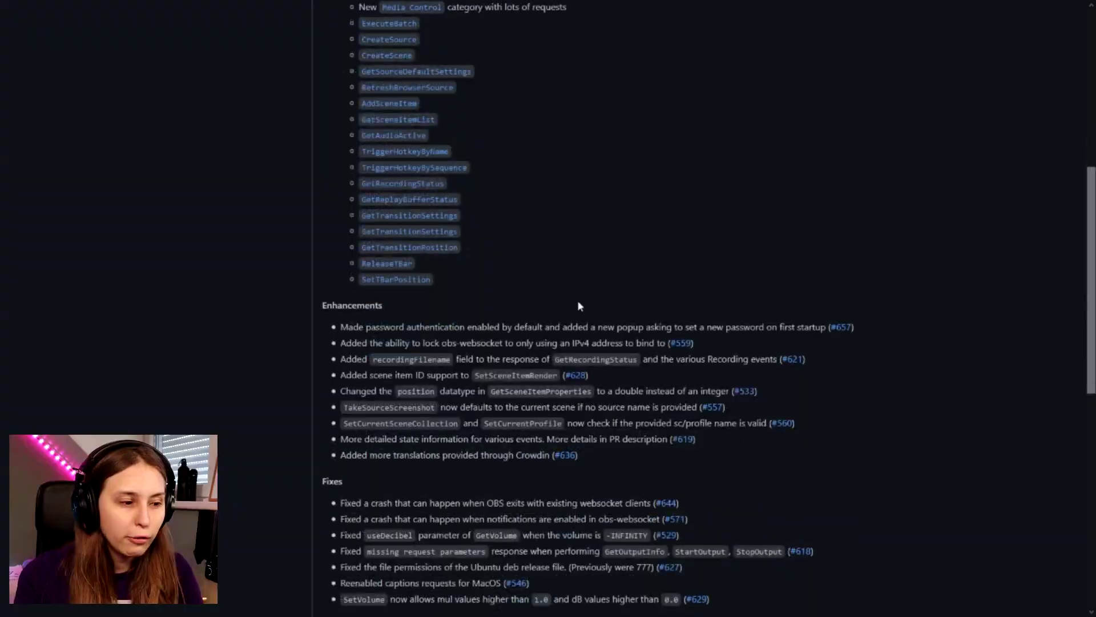
Step: Save obs-websocket-4.9.0-Windows-Installer.exe from the release assets and confirm it in Firefox downloads
{"action": "scroll", "coordinate": [577, 299], "scroll_direction": "down", "scroll_amount": 9}
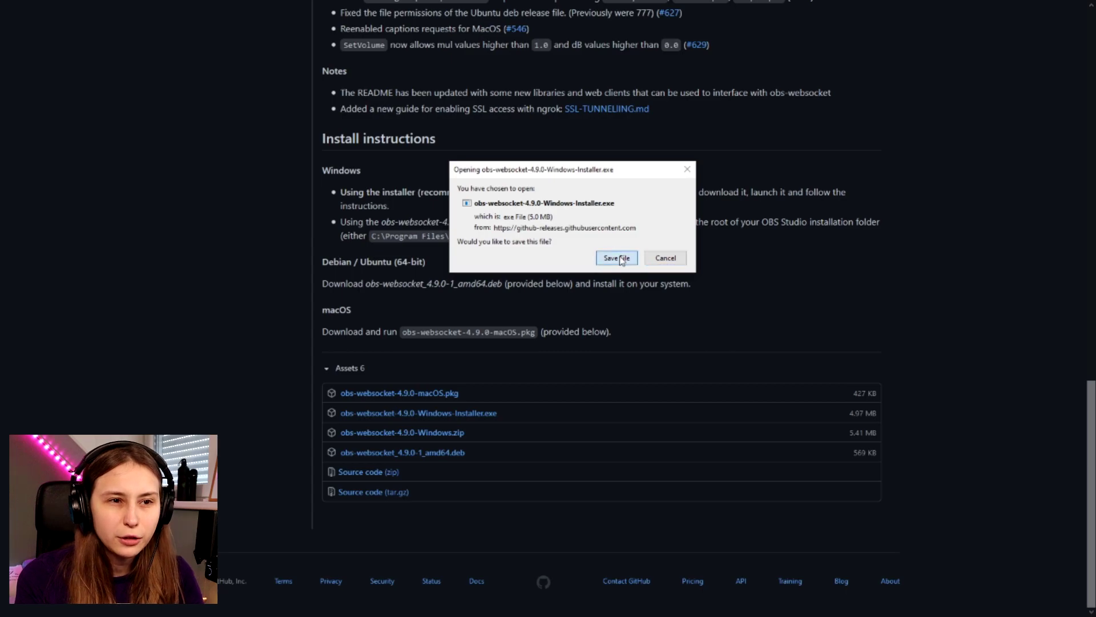
{"action": "left_click", "coordinate": [617, 259]}
{"action": "left_click", "coordinate": [989, 31]}
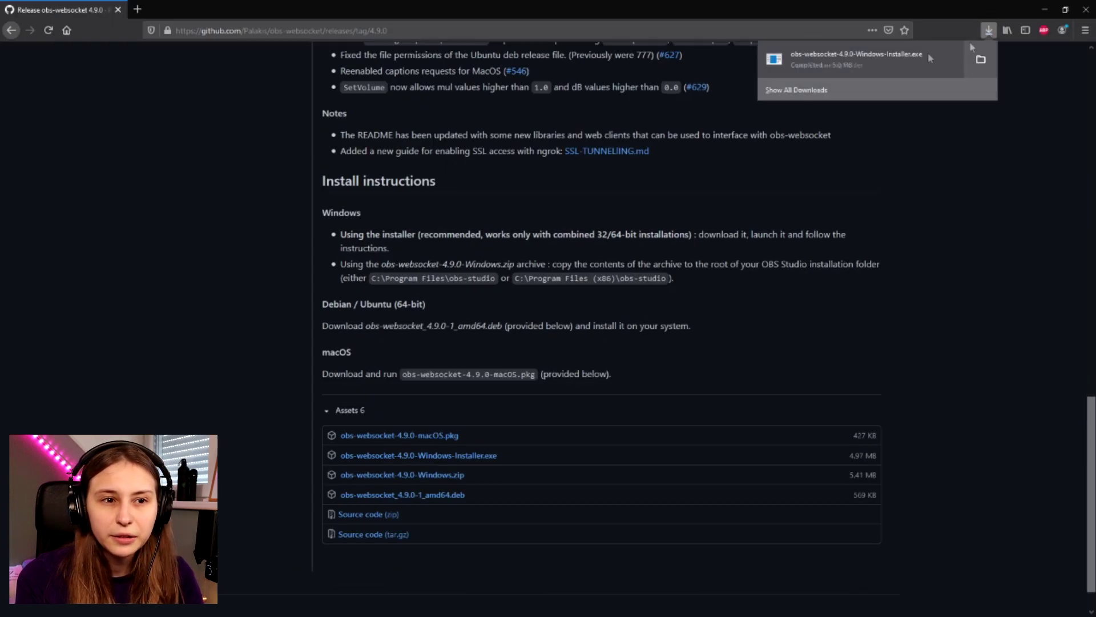
{"action": "left_click", "coordinate": [999, 276]}
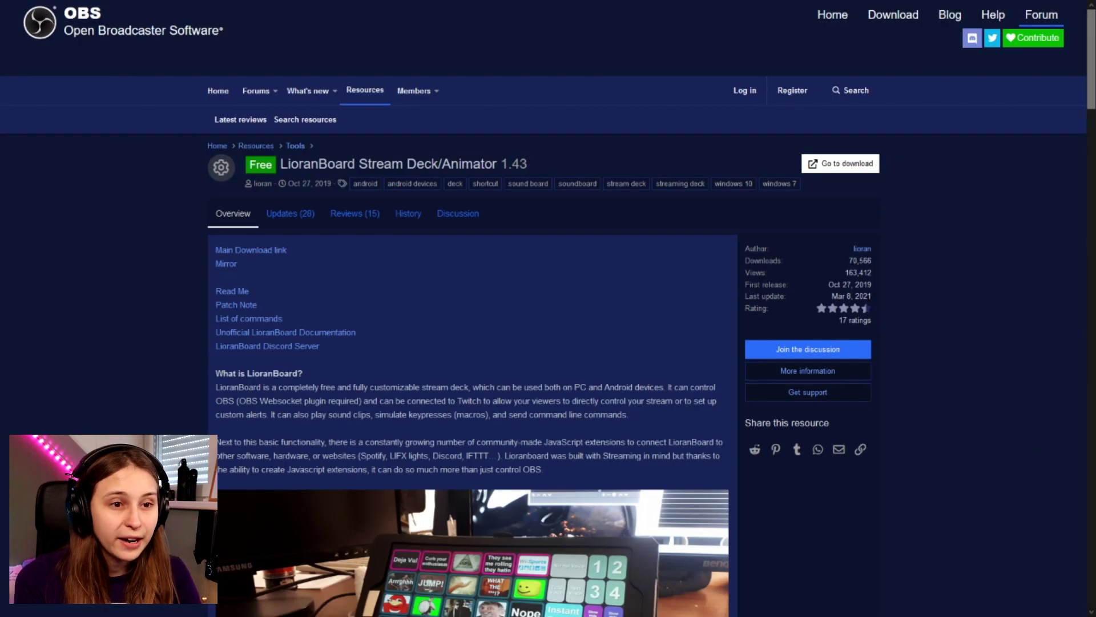
Step: Follow the LioranBoard Stream Deck/Animator resource's download link to its download links page
{"action": "left_click", "coordinate": [849, 166]}
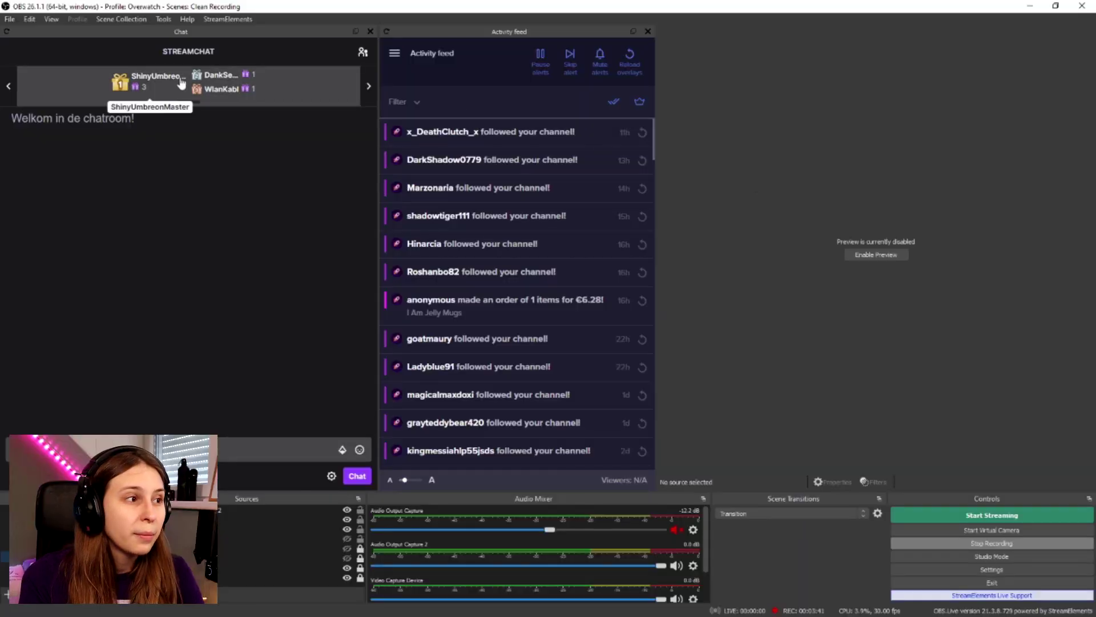
{"action": "left_click", "coordinate": [163, 20]}
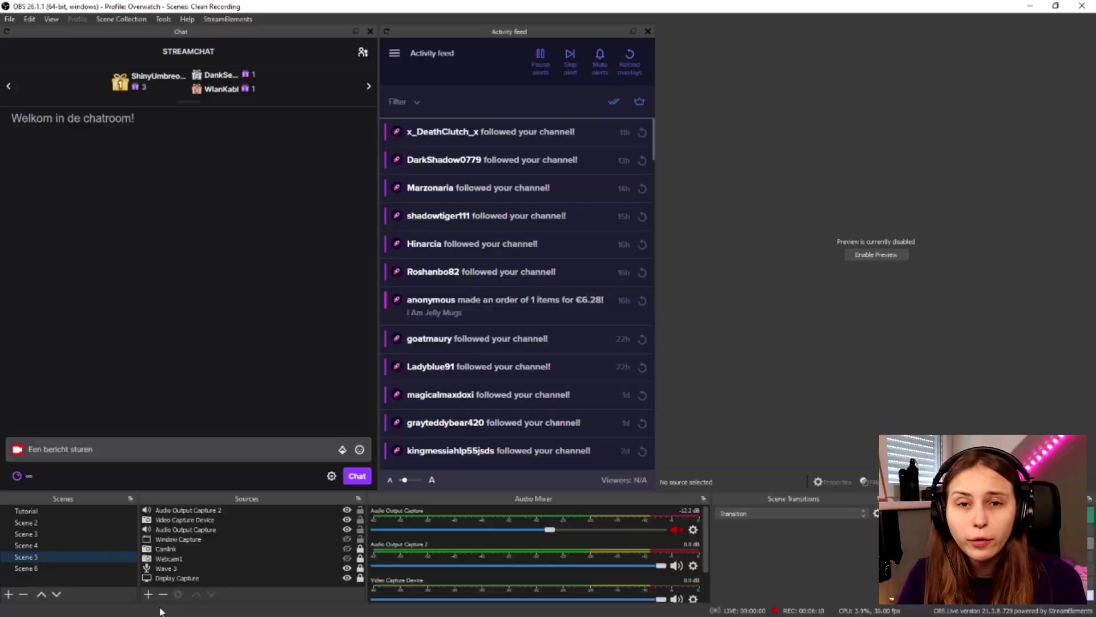
Step: Add a new Browser source named 'Transmitter' to the scene
{"action": "left_click", "coordinate": [148, 593]}
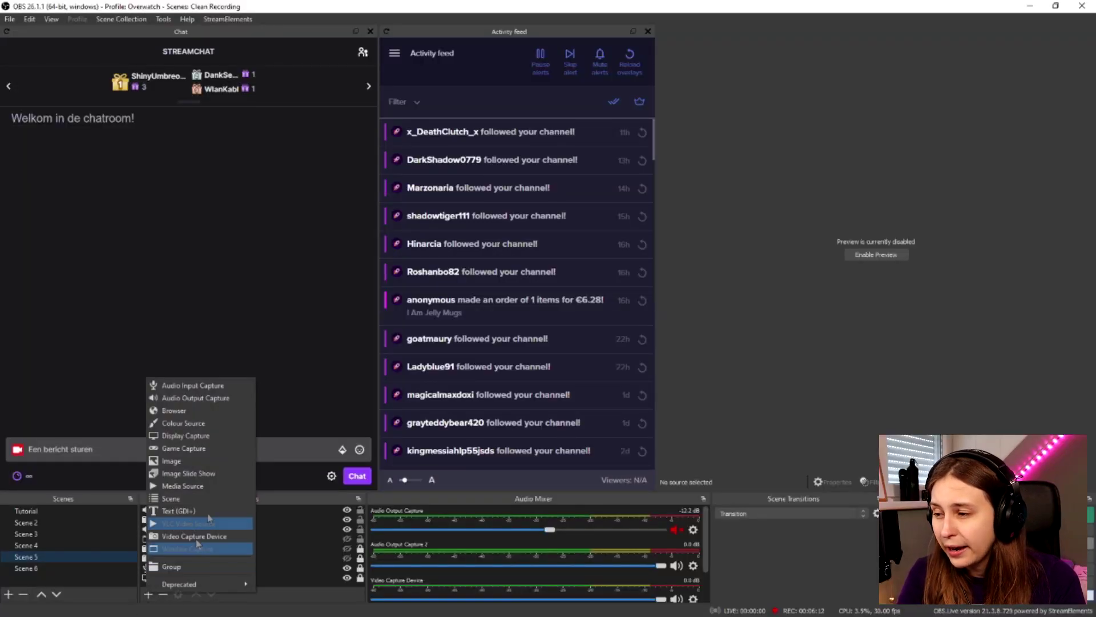
{"action": "left_click", "coordinate": [207, 416]}
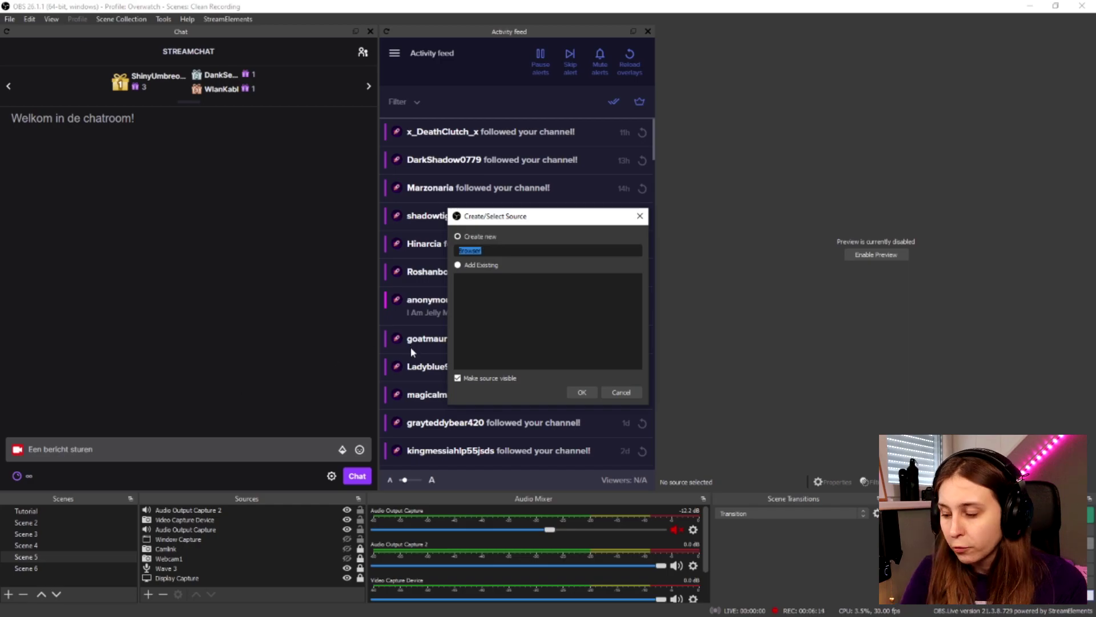
{"action": "type", "text": "Transmi"}
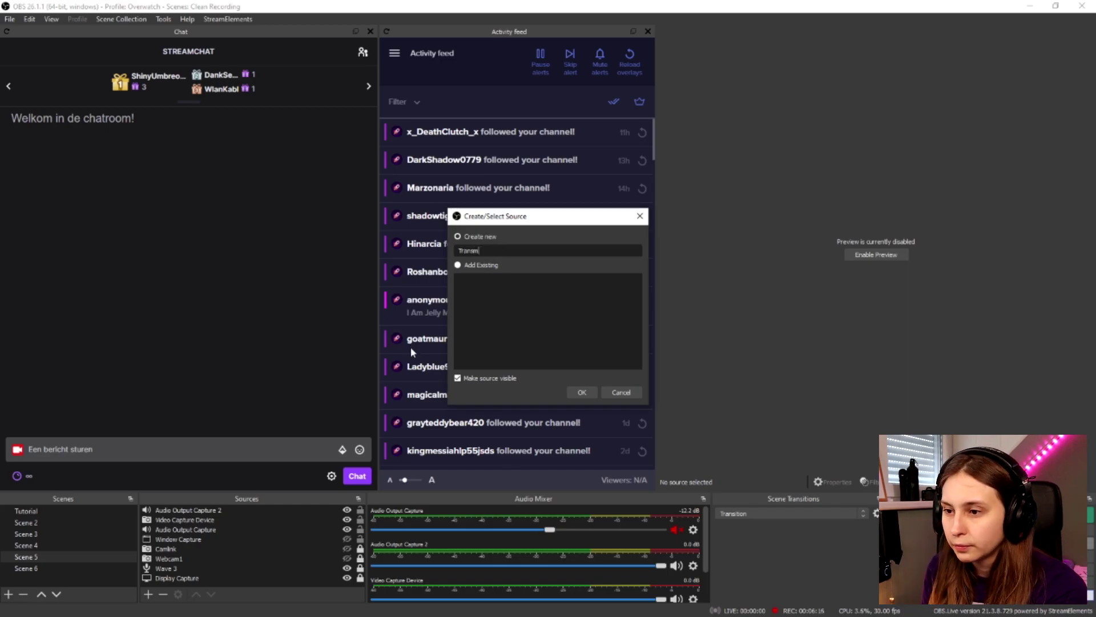
{"action": "type", "text": "tter"}
{"action": "key", "text": "Return"}
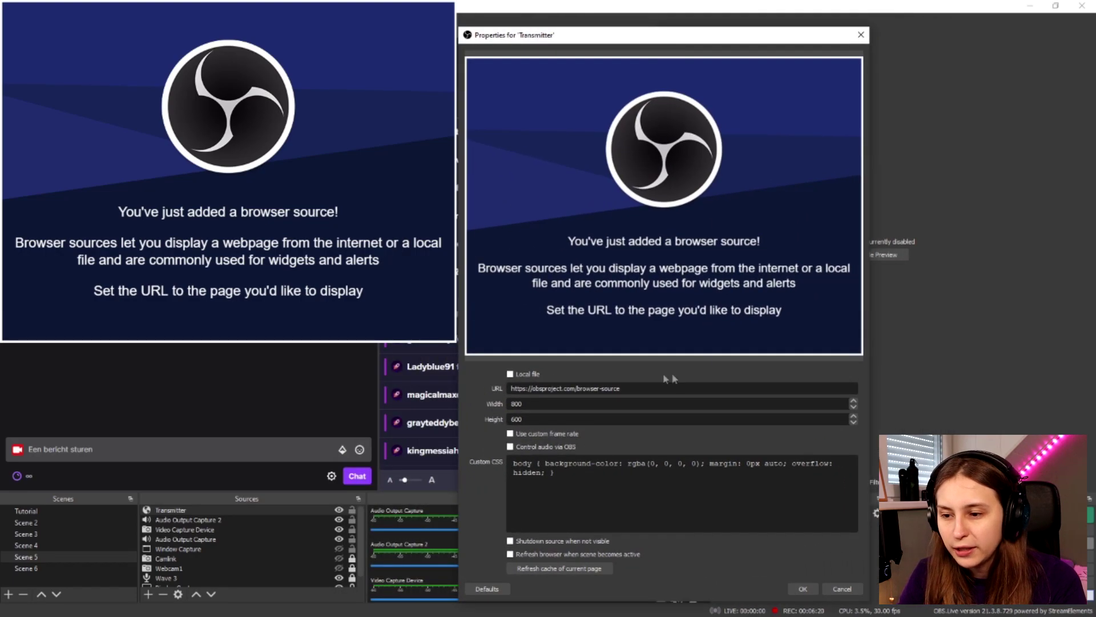
Step: Point Transmitter at local file E:/lioranboard/tsl_transmitter.html, clear its custom CSS, and confirm
{"action": "left_click_drag", "start_coordinate": [704, 36], "coordinate": [863, 15]}
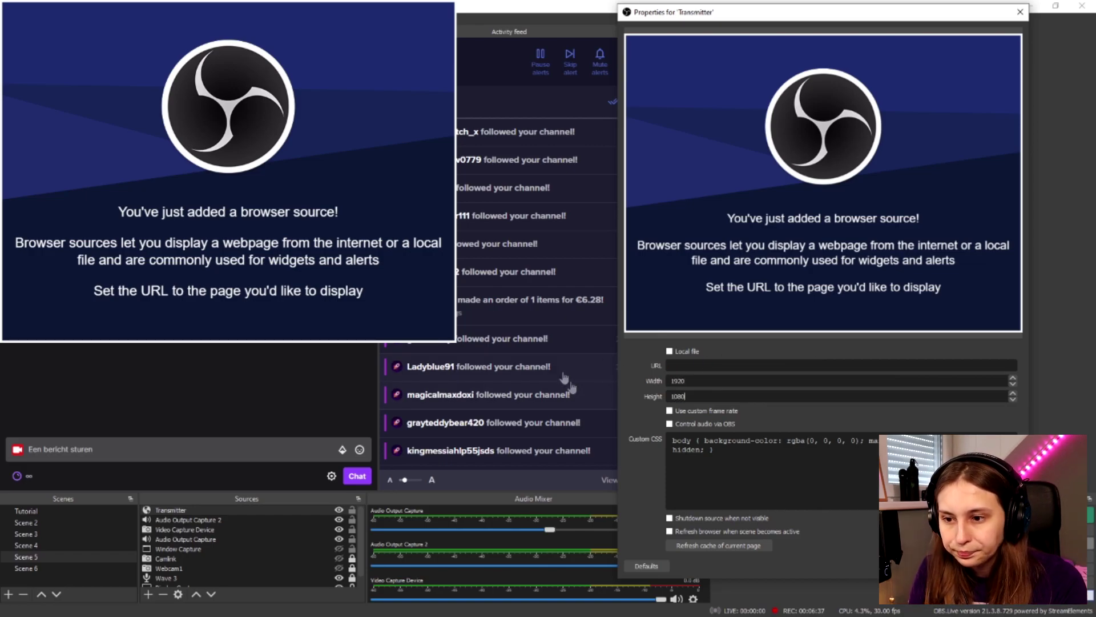
{"action": "left_click", "coordinate": [675, 351]}
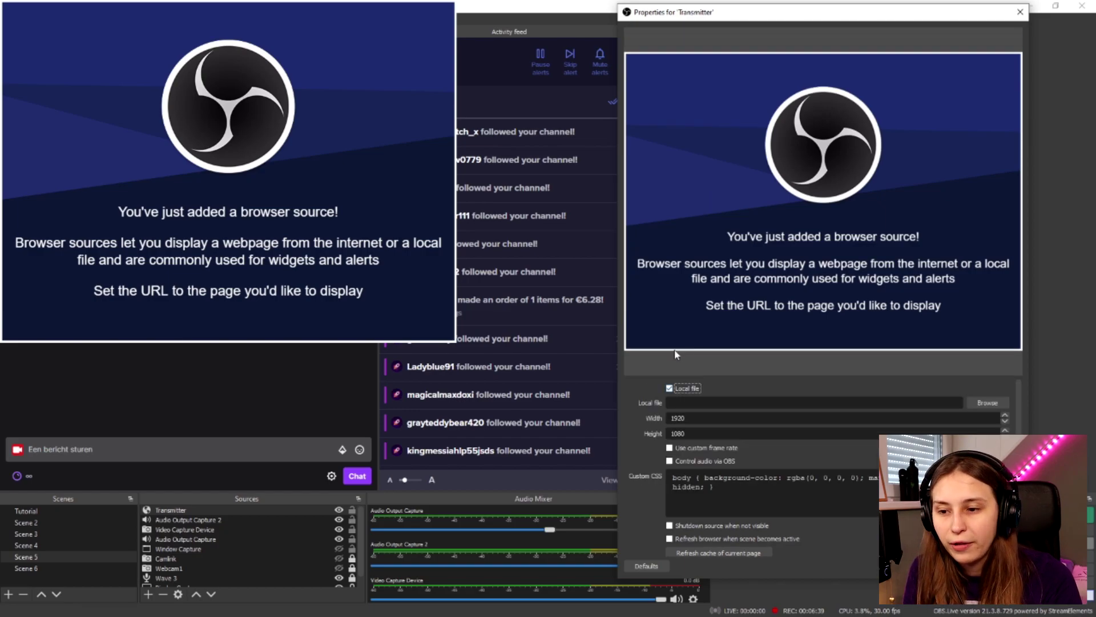
{"action": "left_click", "coordinate": [987, 403]}
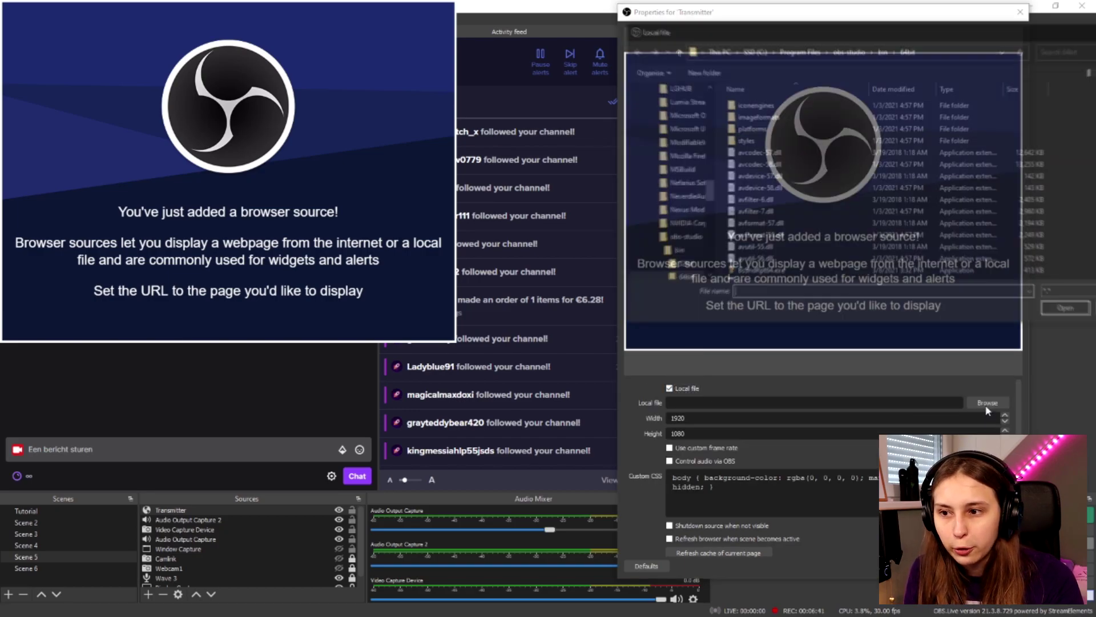
{"action": "left_click_drag", "start_coordinate": [927, 16], "coordinate": [767, 52]}
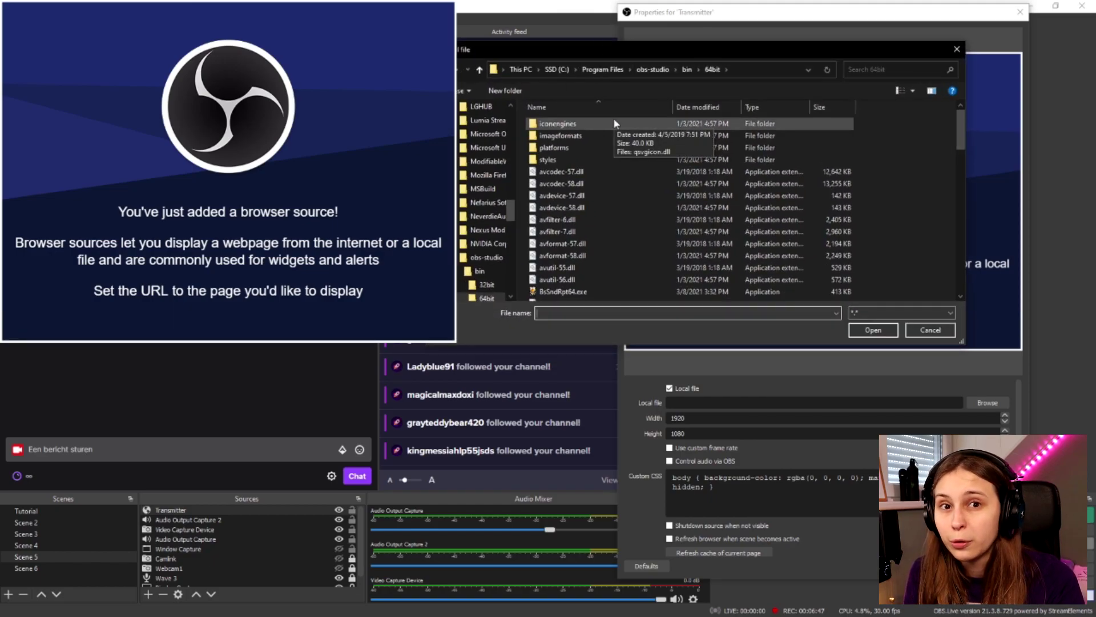
{"action": "left_click", "coordinate": [520, 69]}
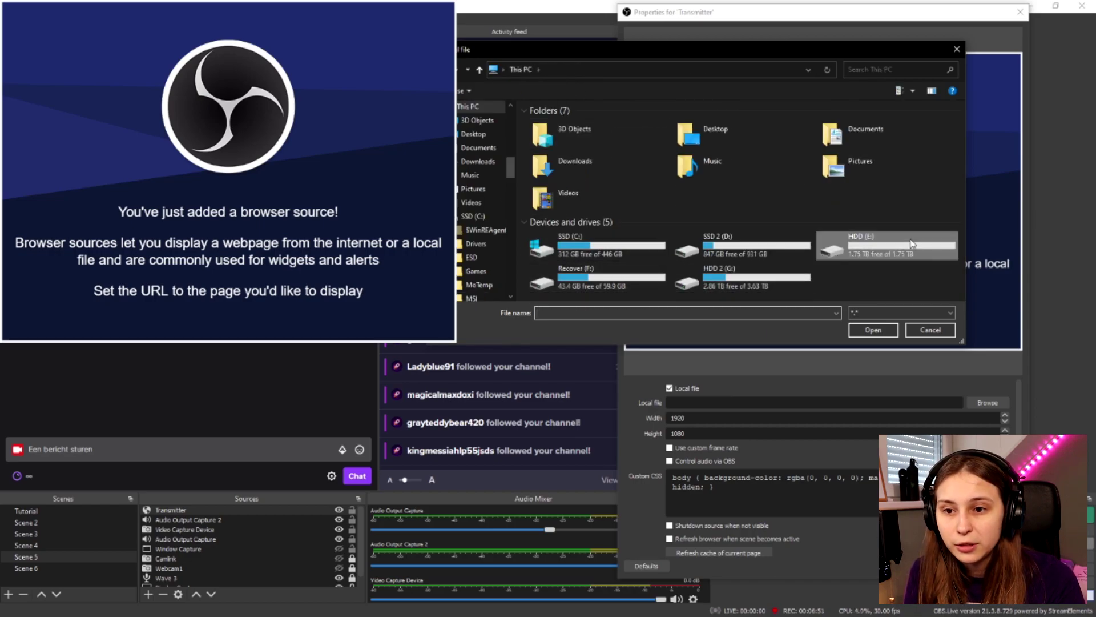
{"action": "double_click", "coordinate": [822, 254]}
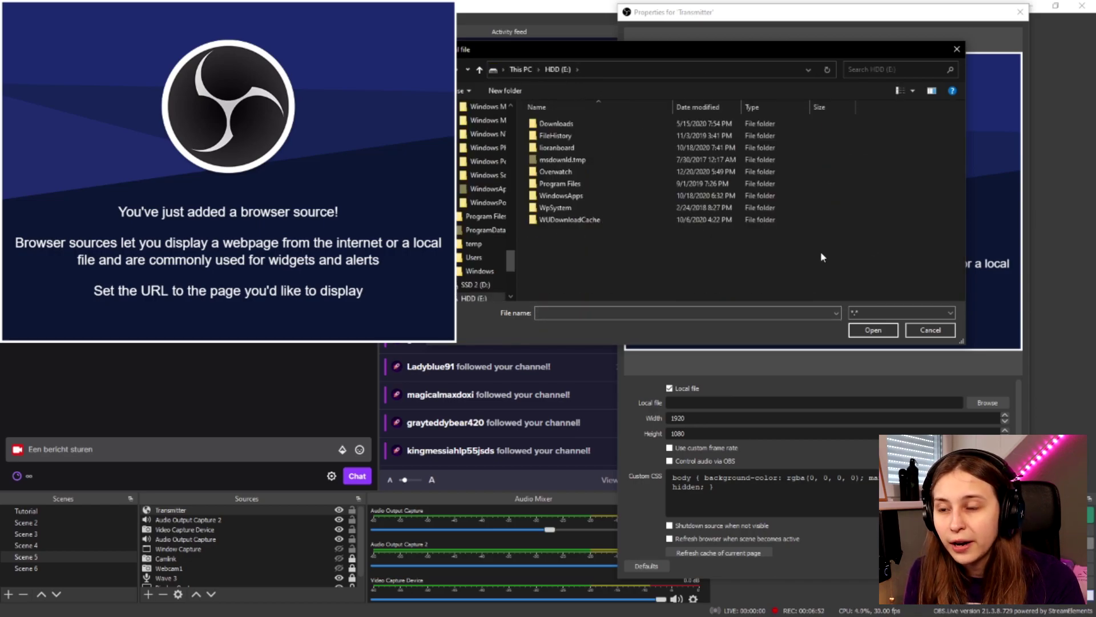
{"action": "double_click", "coordinate": [578, 148]}
{"action": "left_click_drag", "start_coordinate": [724, 49], "coordinate": [837, 33]}
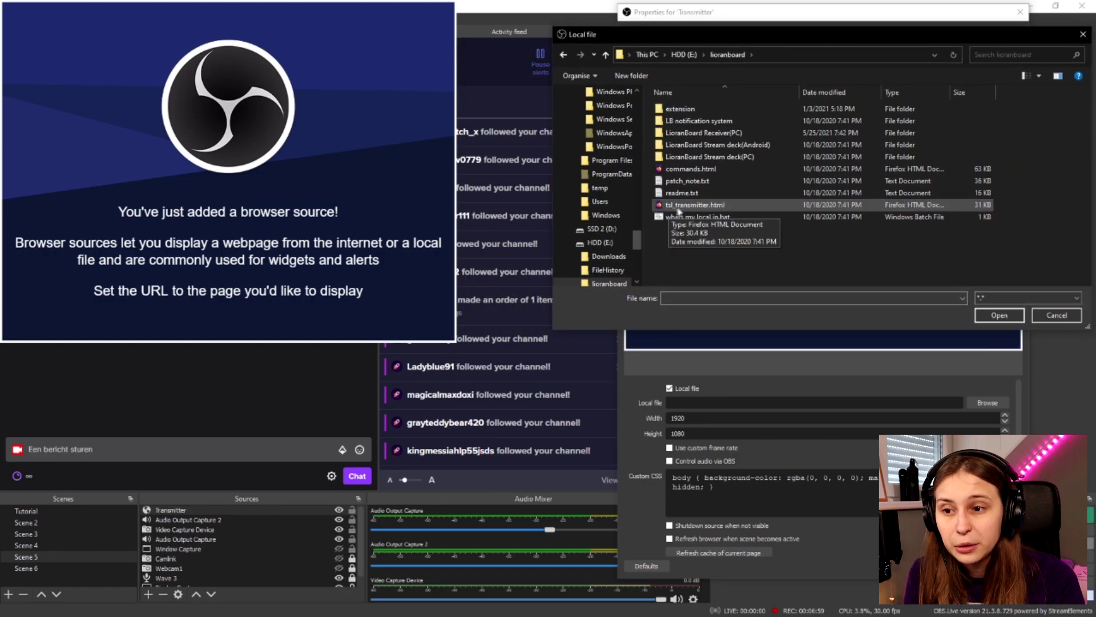
{"action": "double_click", "coordinate": [745, 205]}
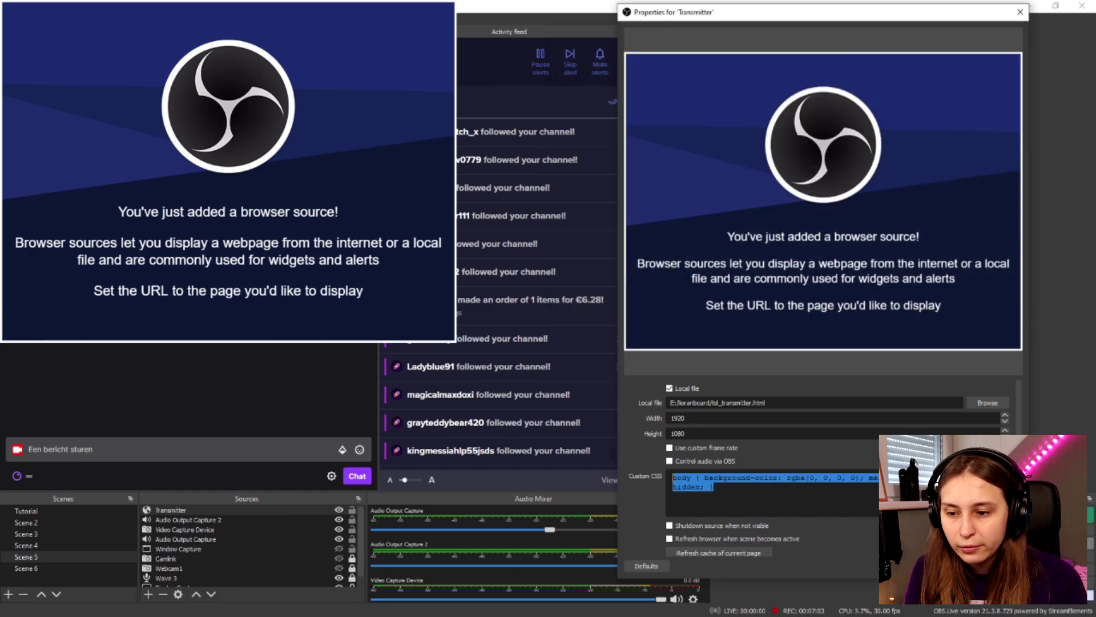
{"action": "key", "text": "BackSpace"}
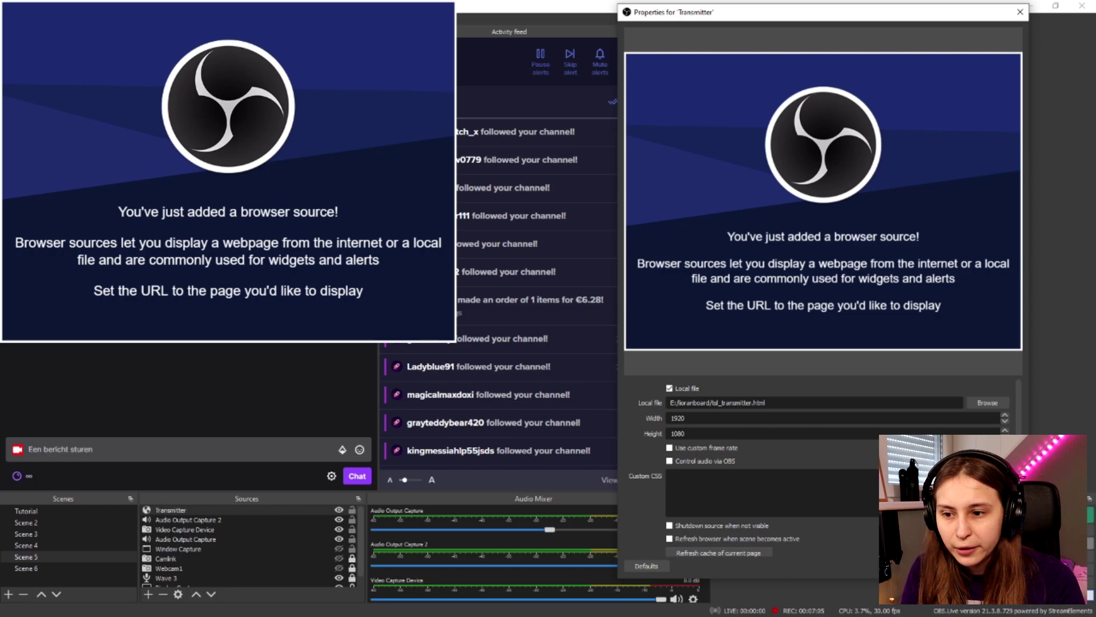
{"action": "left_click", "coordinate": [948, 566]}
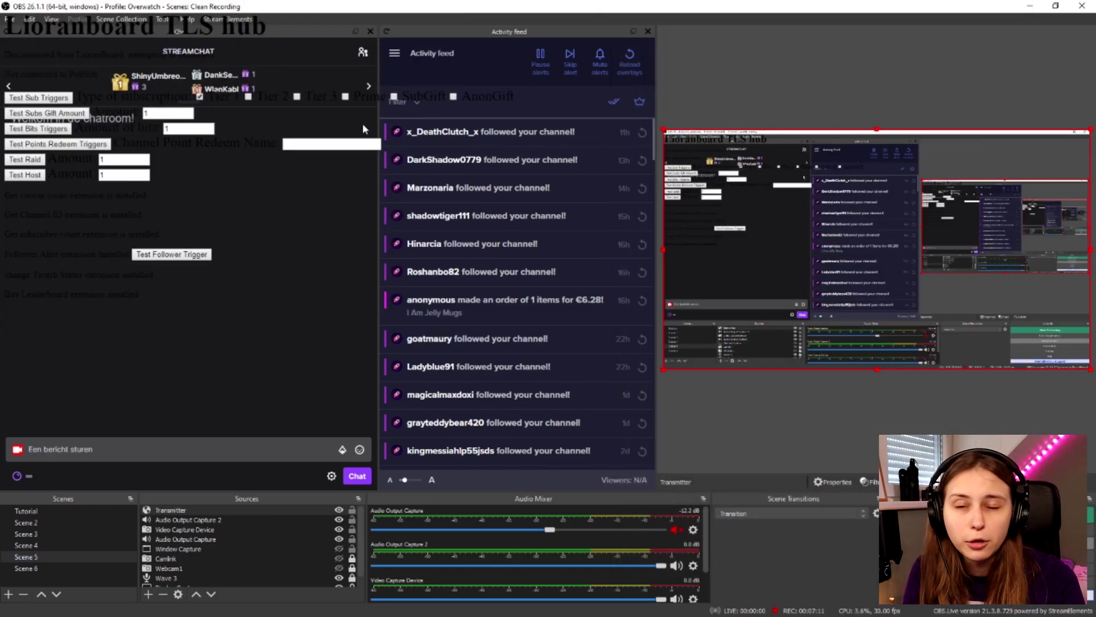
Step: Hide the Transmitter source using its eye icon in the Sources list
{"action": "left_click", "coordinate": [340, 509]}
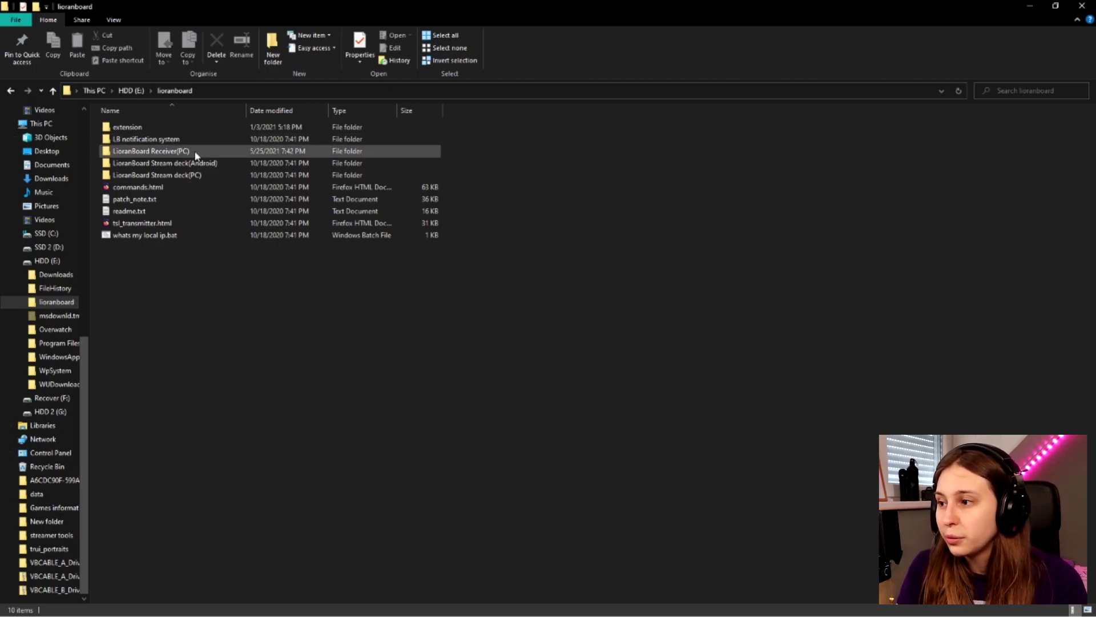
Step: Run LioranBoard Receiver.exe from the LioranBoard Receiver(PC) folder, allowing it past the security warning
{"action": "double_click", "coordinate": [155, 152]}
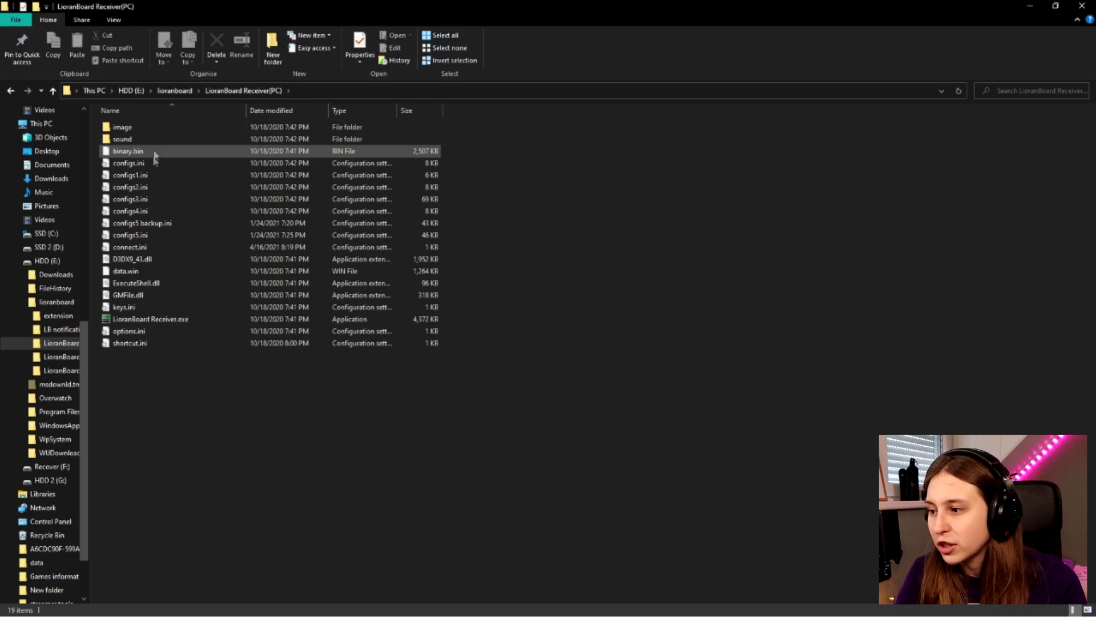
{"action": "double_click", "coordinate": [178, 320]}
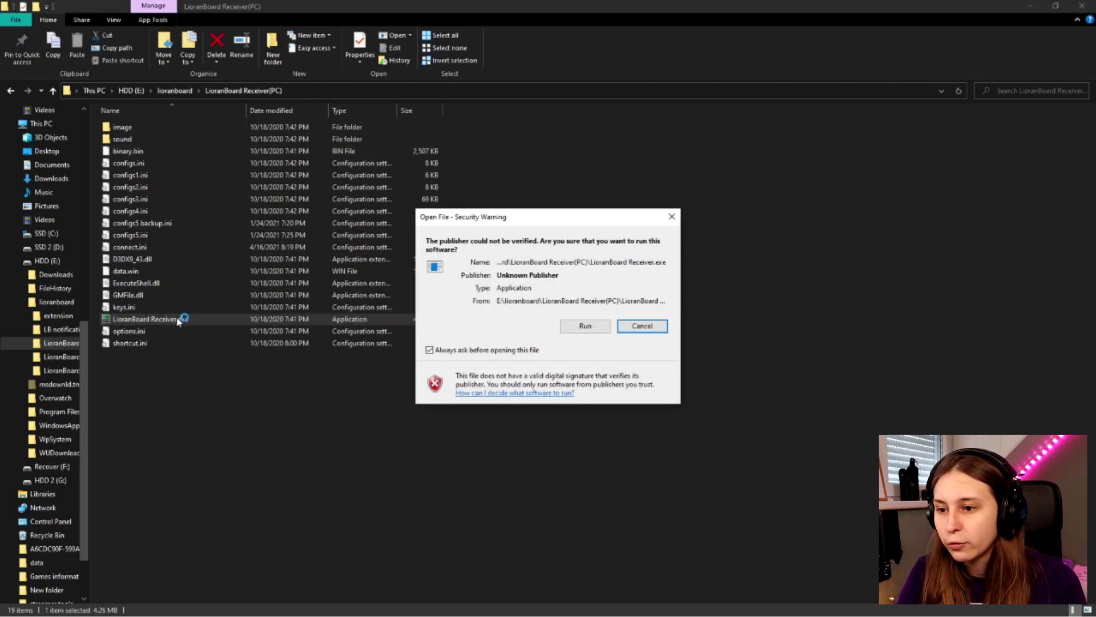
{"action": "left_click", "coordinate": [587, 326]}
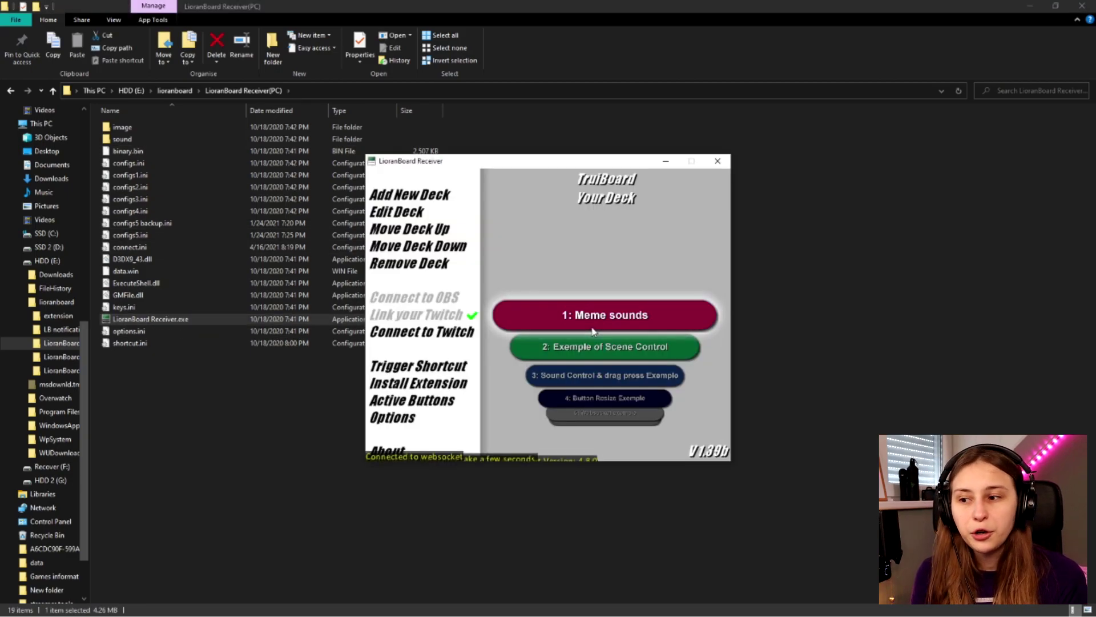
{"action": "left_click_drag", "start_coordinate": [567, 156], "coordinate": [545, 112]}
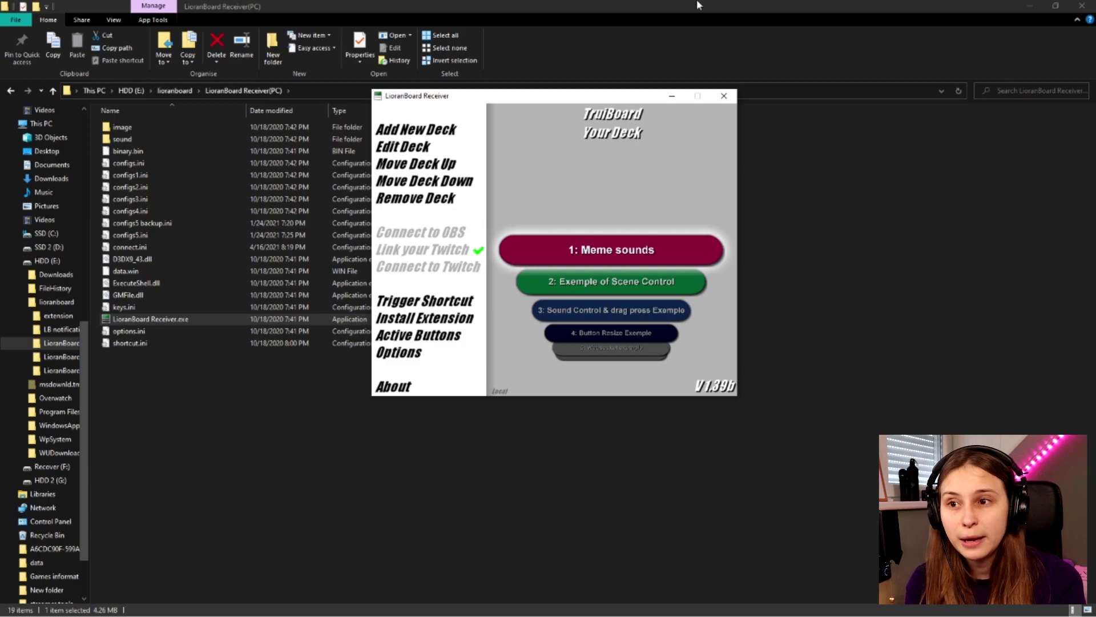
Step: Link Twitch, connect LioranBoard Receiver to OBS via websocket, then open its Options
{"action": "left_click", "coordinate": [724, 95]}
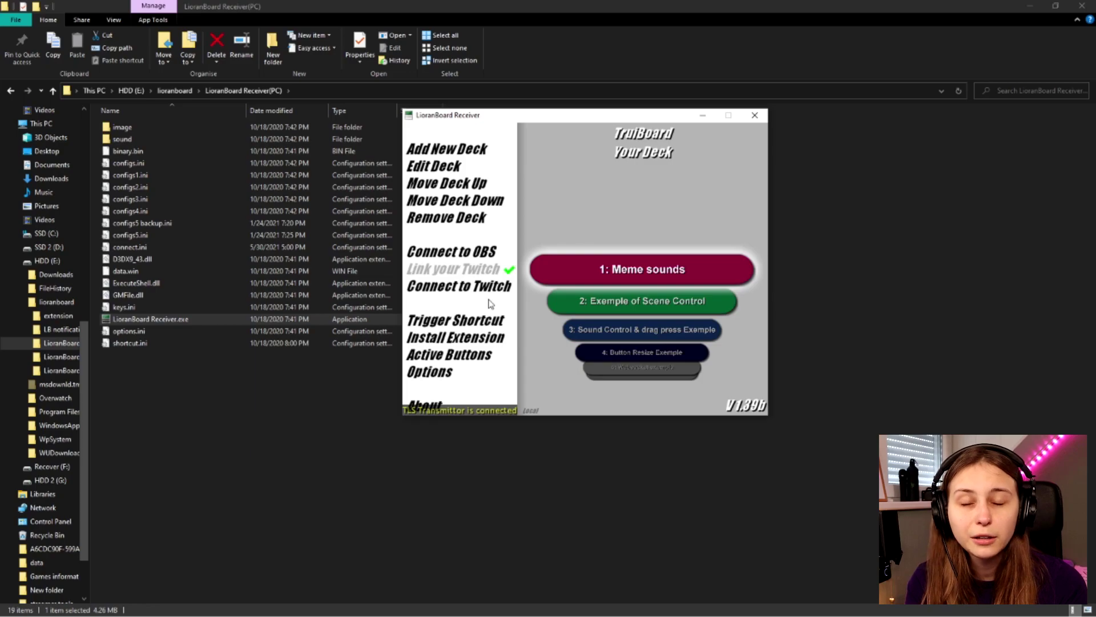
{"action": "left_click", "coordinate": [423, 272]}
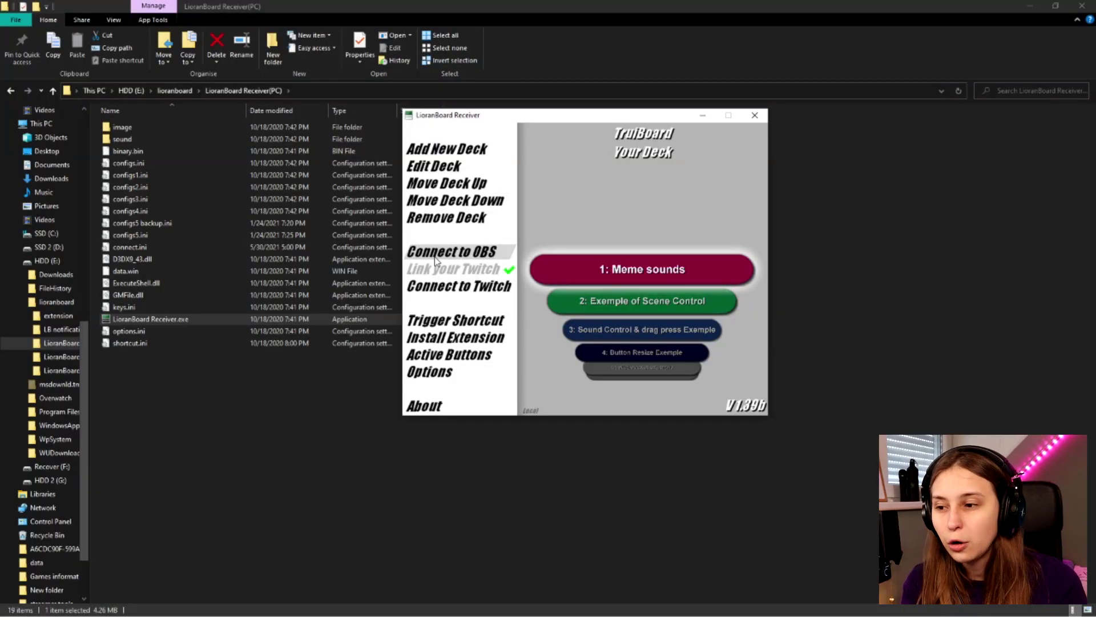
{"action": "left_click", "coordinate": [436, 258]}
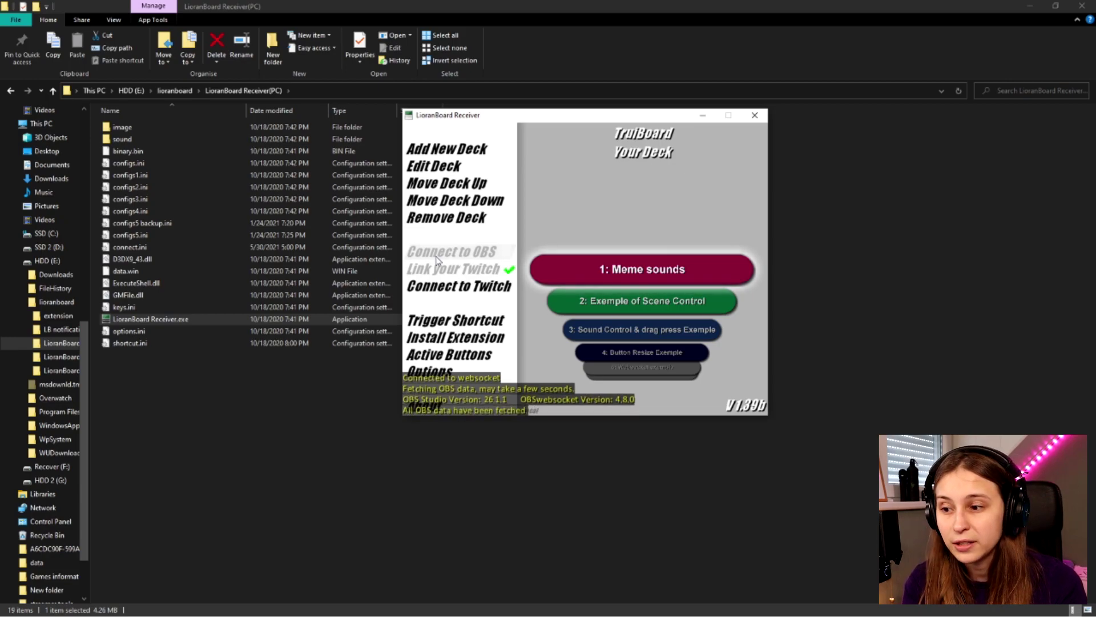
{"action": "left_click", "coordinate": [431, 373]}
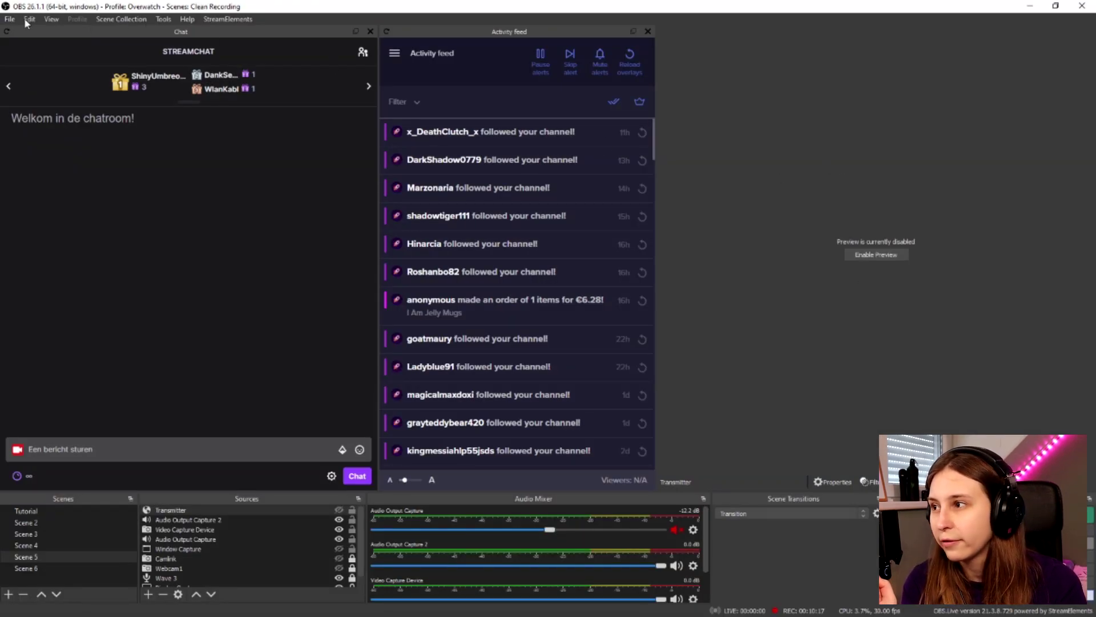
Step: Verify WebSockets Server Settings show port 4444 without authentication, leave unchanged, and minimize OBS
{"action": "mouse_move", "coordinate": [164, 21]}
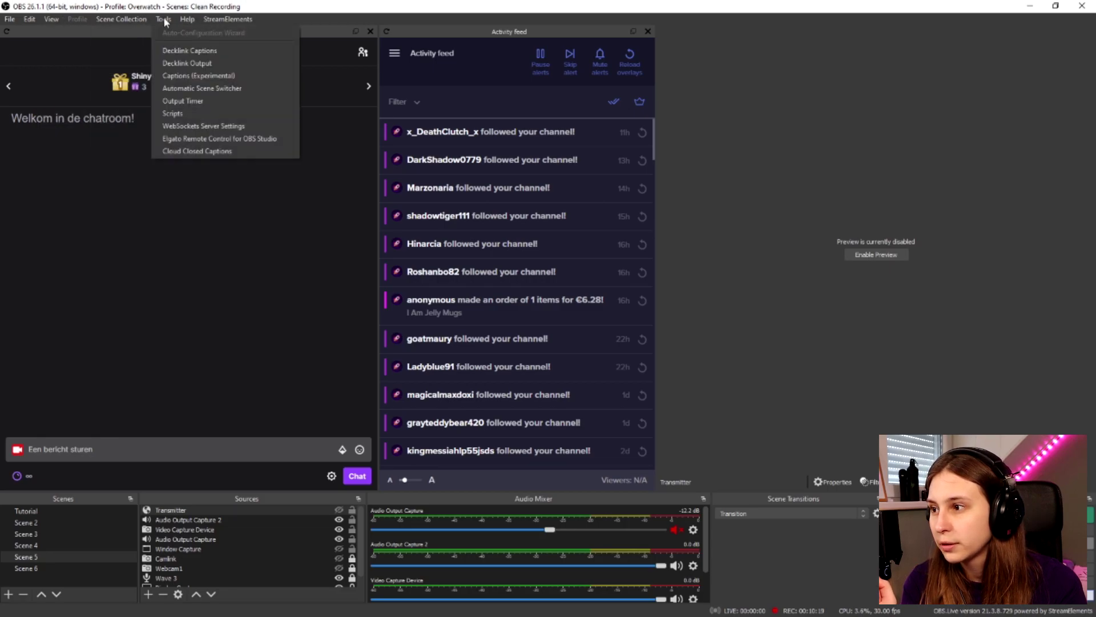
{"action": "left_click", "coordinate": [221, 127]}
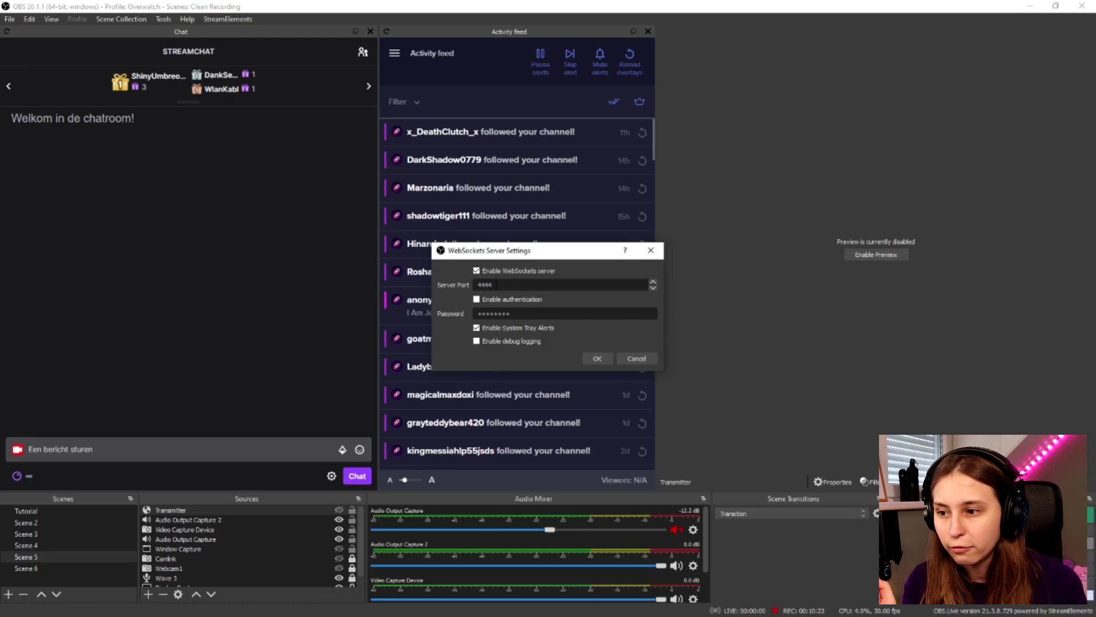
{"action": "left_click", "coordinate": [636, 359]}
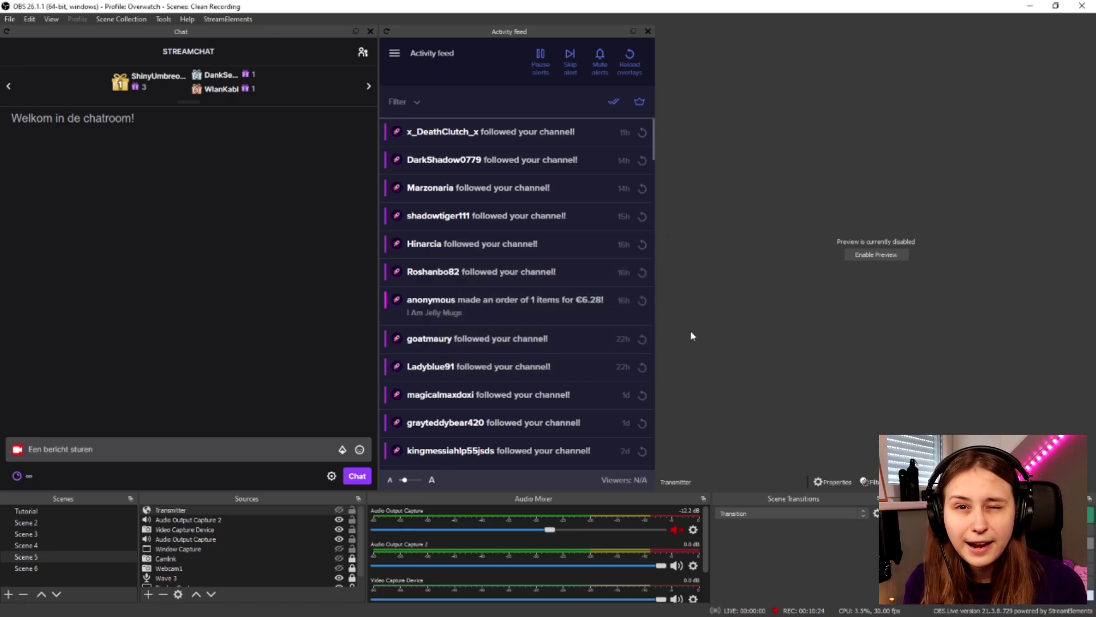
{"action": "left_click", "coordinate": [1030, 7]}
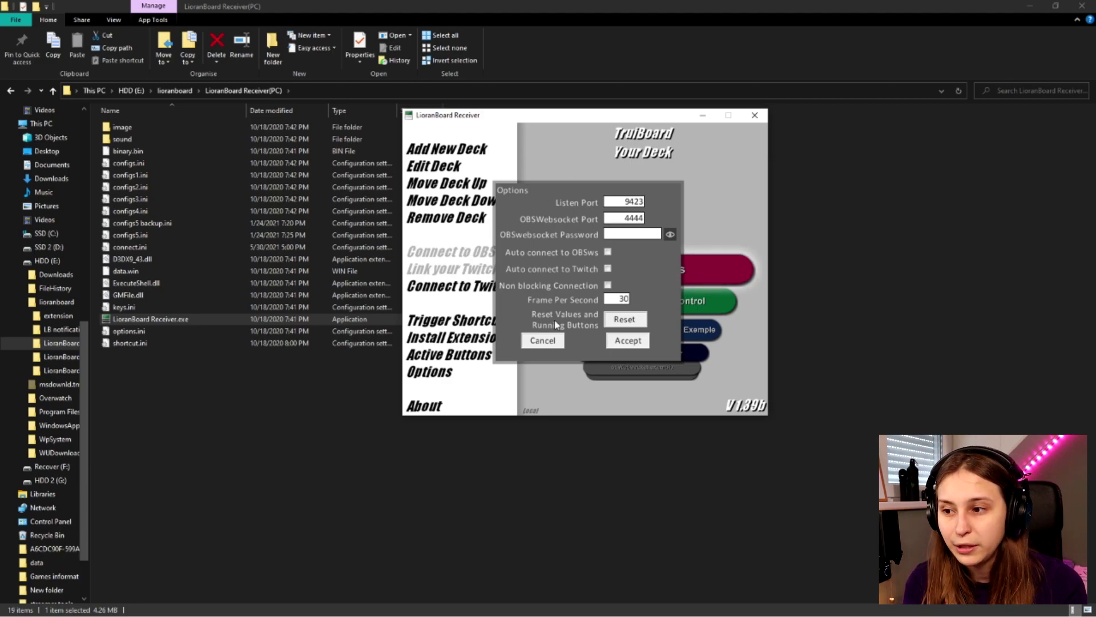
Step: Cancel and reopen LioranBoard's Options to review OBSwebsocket port 4444 and Listen Port 9423
{"action": "left_click", "coordinate": [543, 340]}
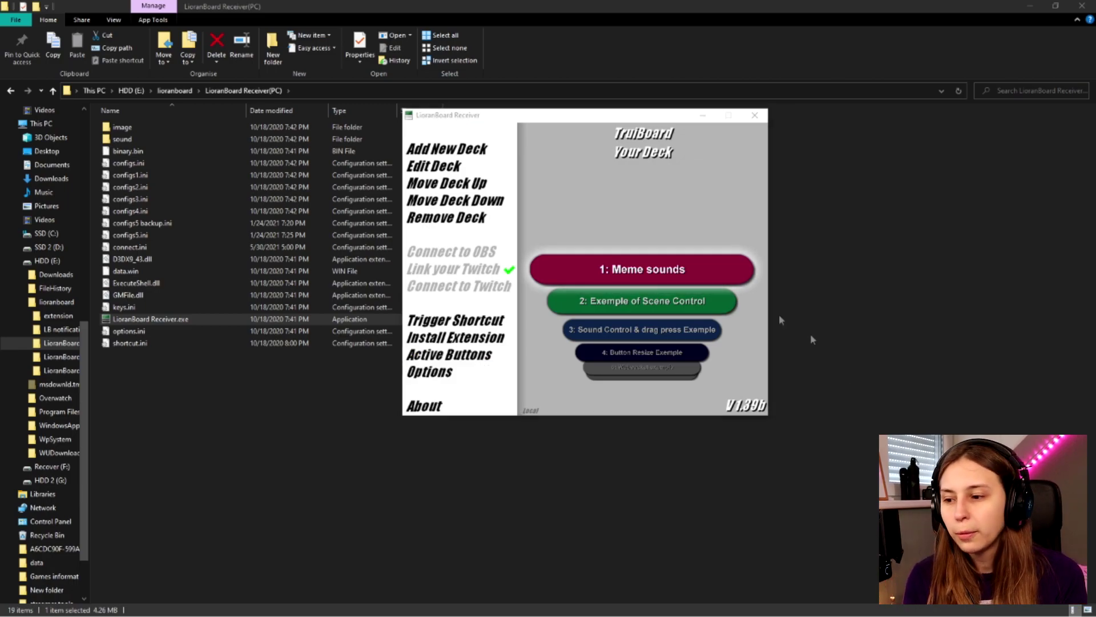
{"action": "left_click", "coordinate": [425, 373]}
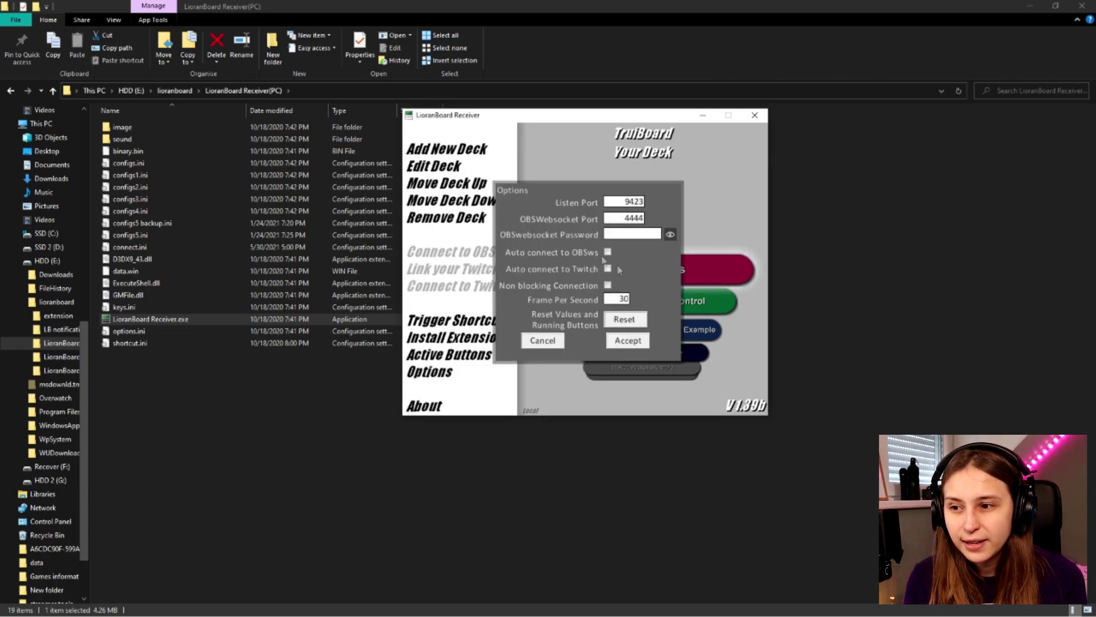